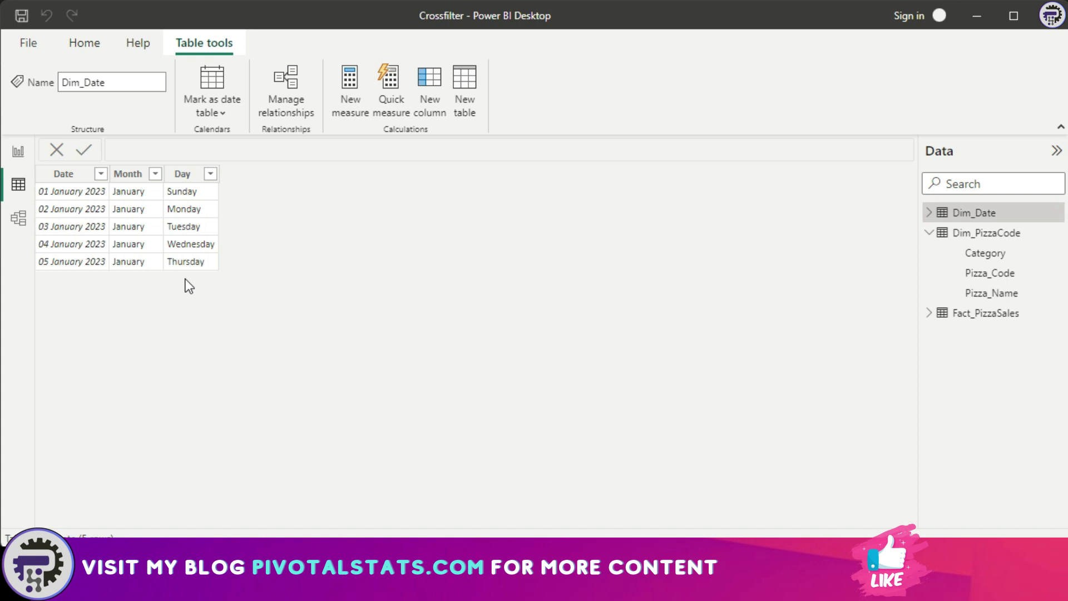
Step: Browse the Dim_PizzaCode table, then view the Fact_PizzaSales date, code and sales rows
click(986, 233)
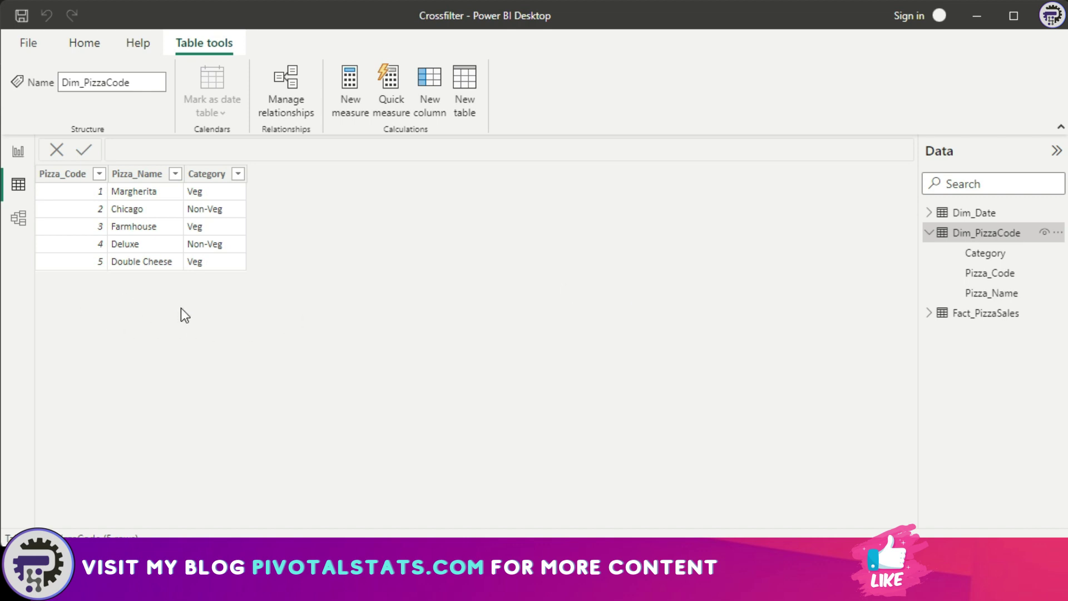
click(986, 313)
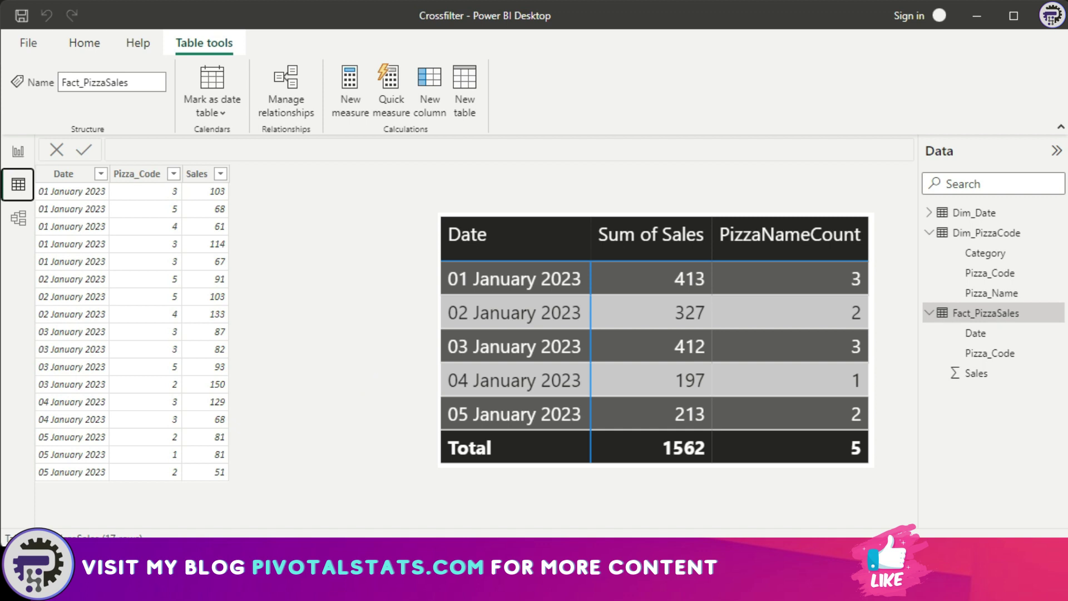
Step: View the Dim_PizzaCode rows, then the model diagram linking both dimension tables to Fact_PizzaSales
click(981, 234)
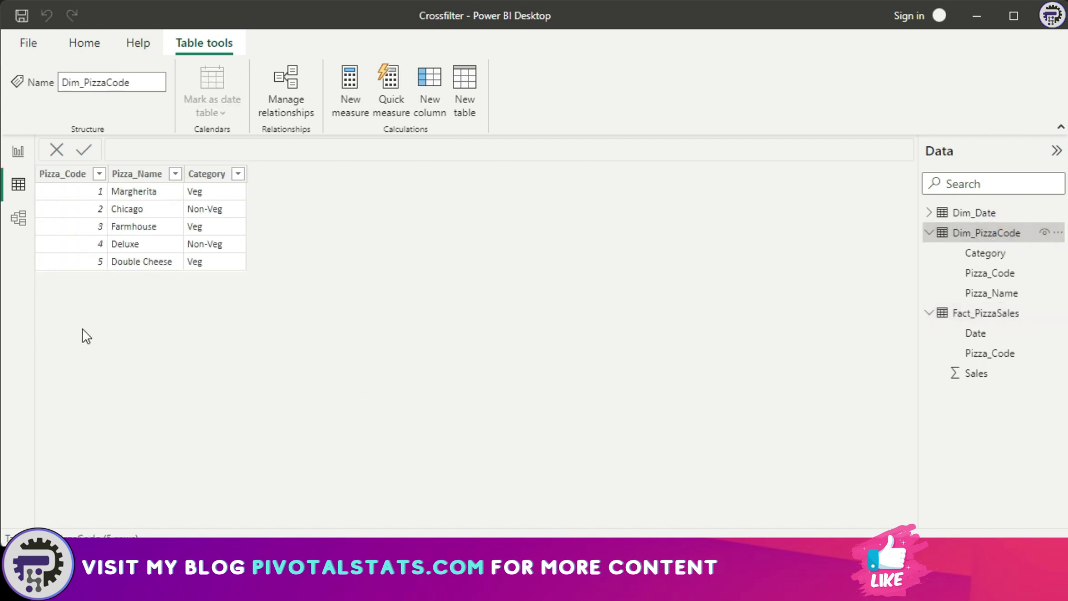
click(18, 217)
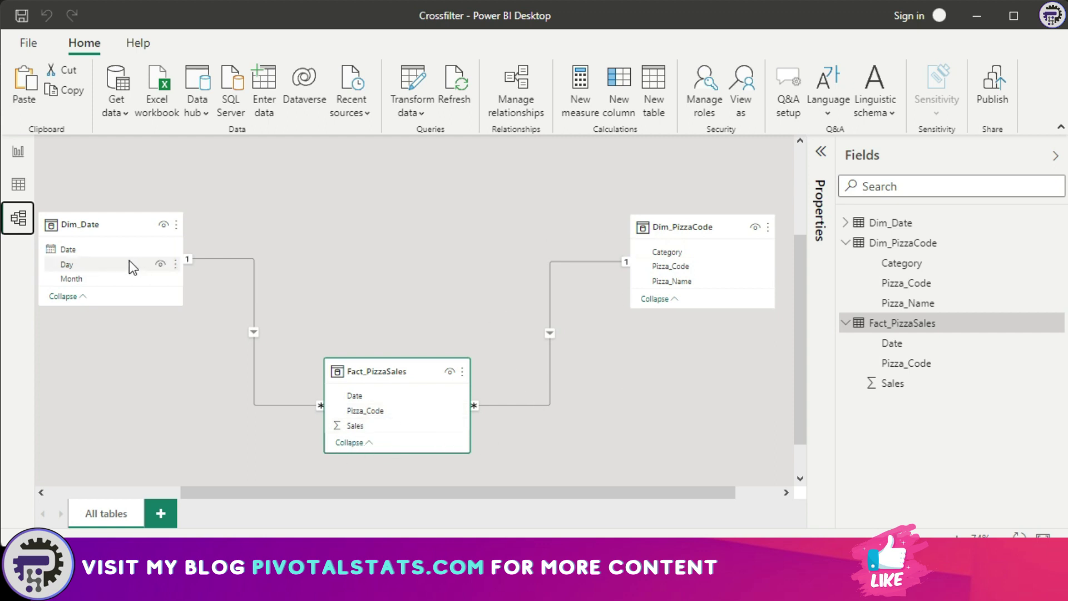
Step: Build a matrix of plain Date and Sum of Sales (total 1562), widened across the page
click(17, 153)
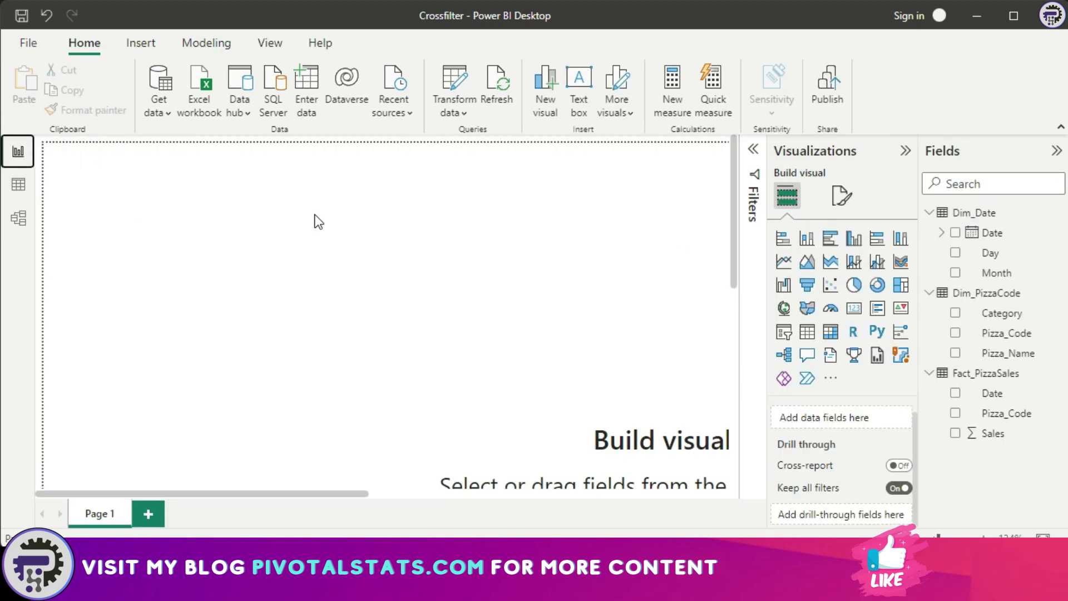
click(955, 233)
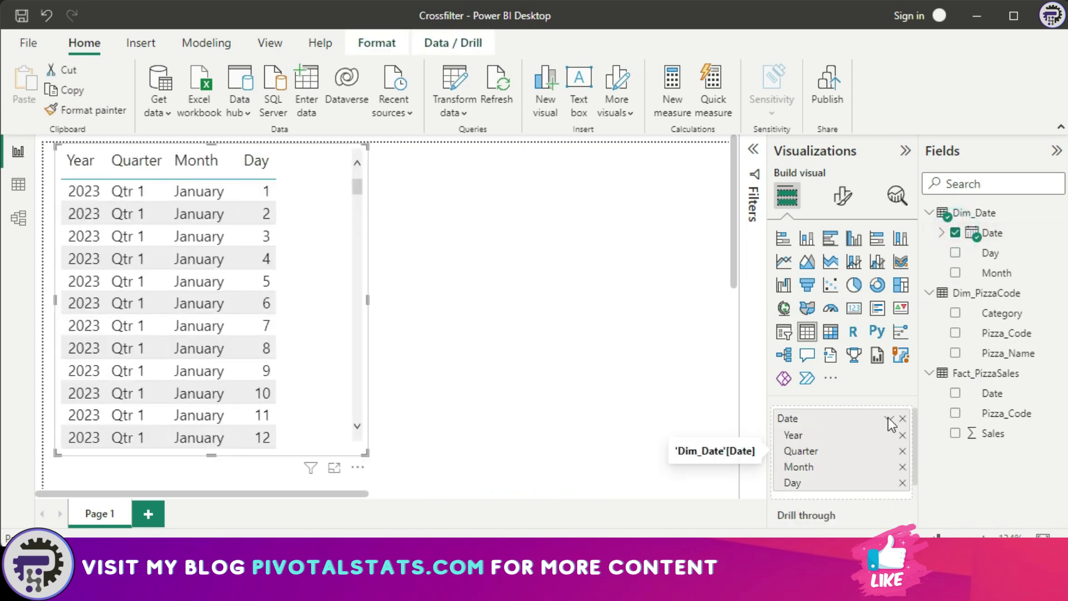
click(888, 418)
click(937, 488)
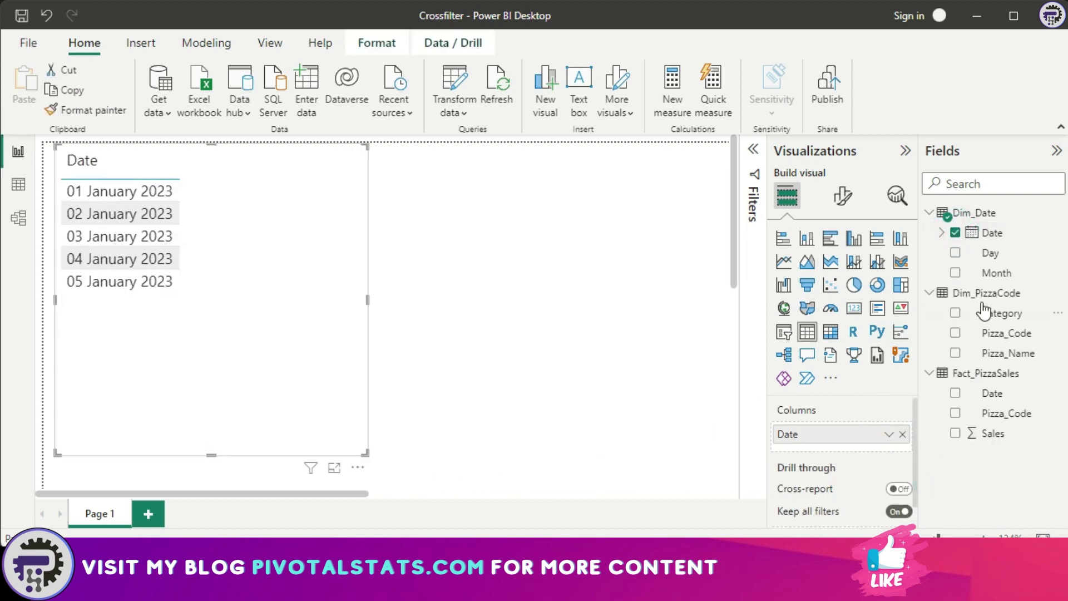
click(955, 434)
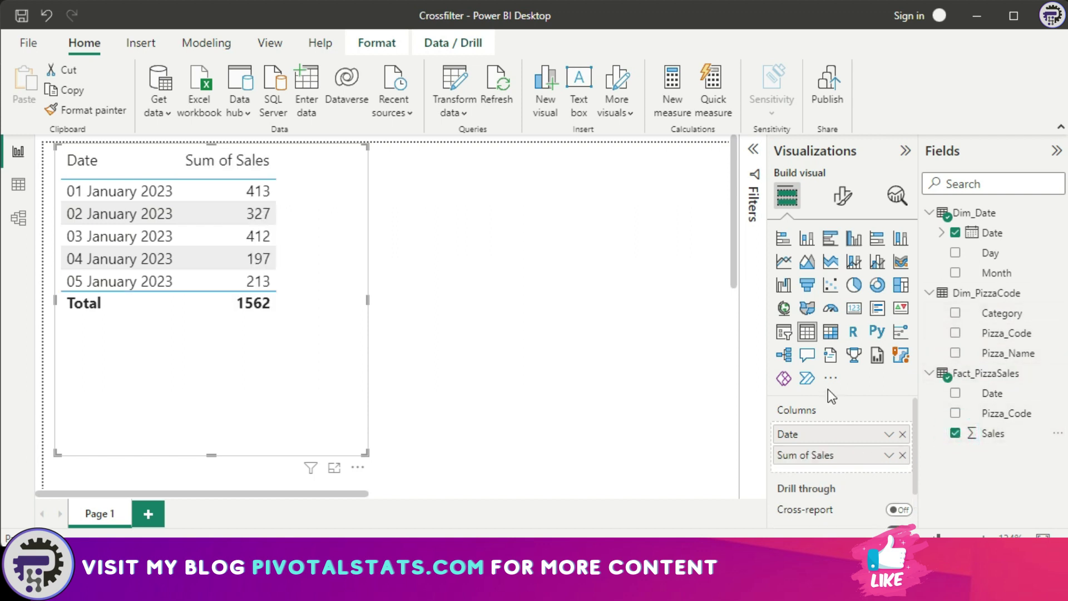
click(830, 332)
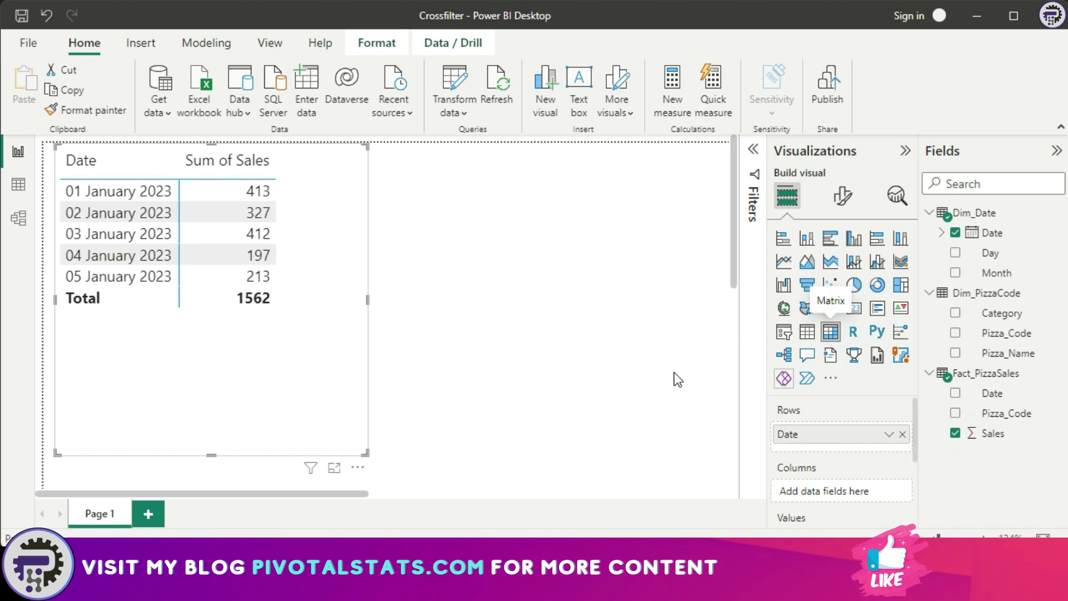
drag(367, 300, 523, 299)
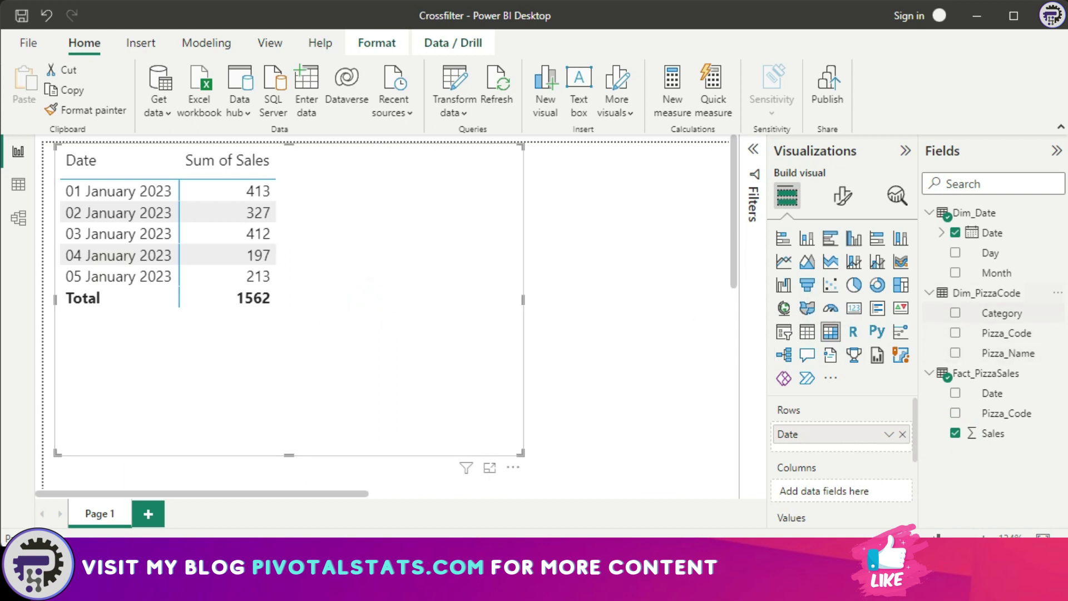
click(1059, 294)
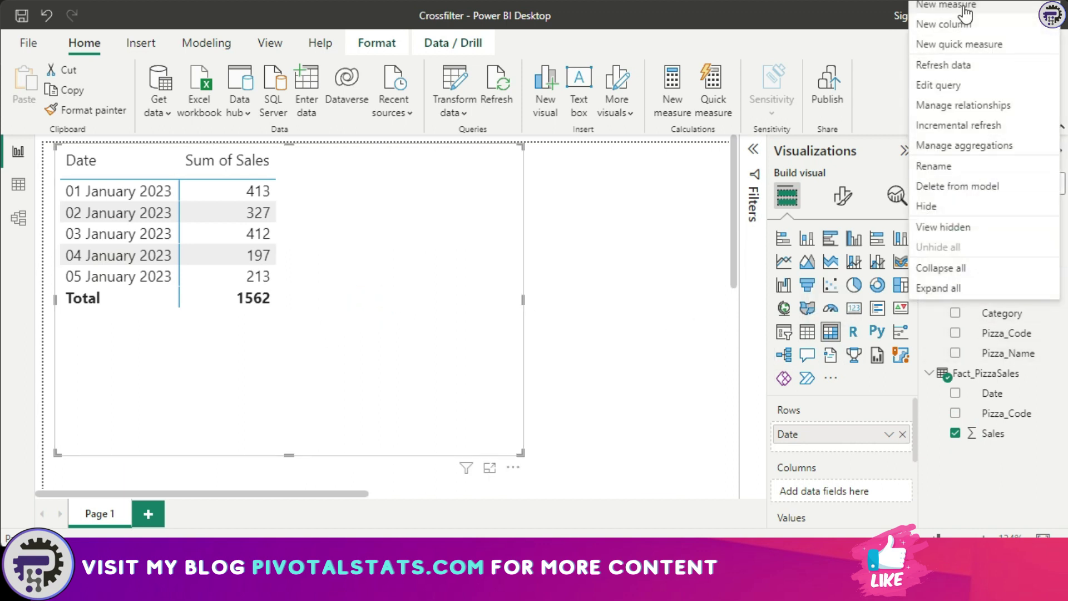
Step: Create measure PizzaNameCount = COUNTROWS(Dim_PizzaCode) and add it to the matrix values
click(945, 5)
text(PizzaNameCount = COUNTROWS(Dim_PizzaCode))
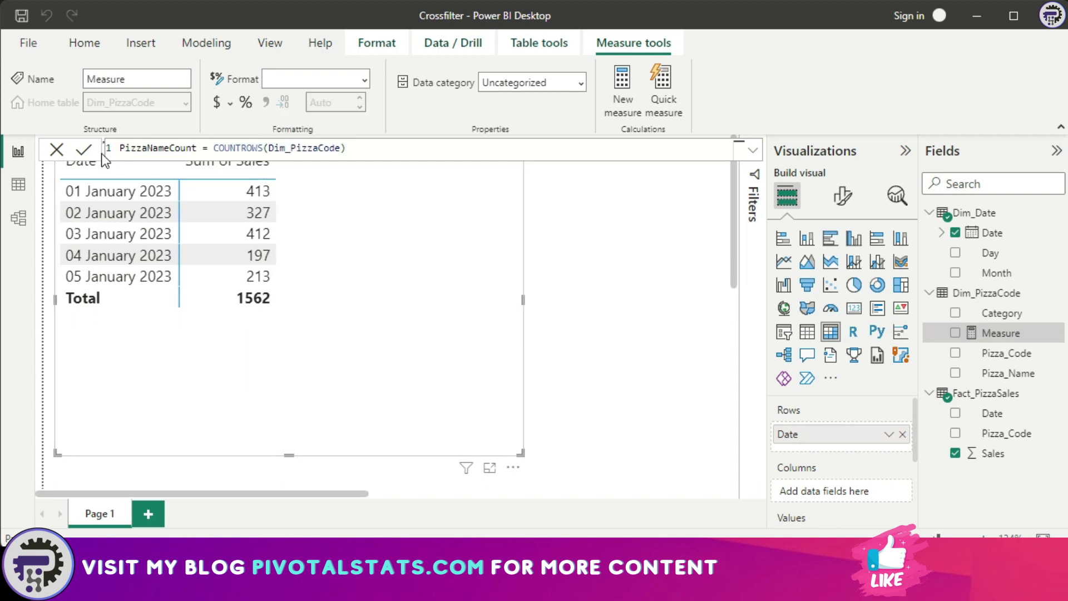
key(Return)
drag(1001, 373, 876, 479)
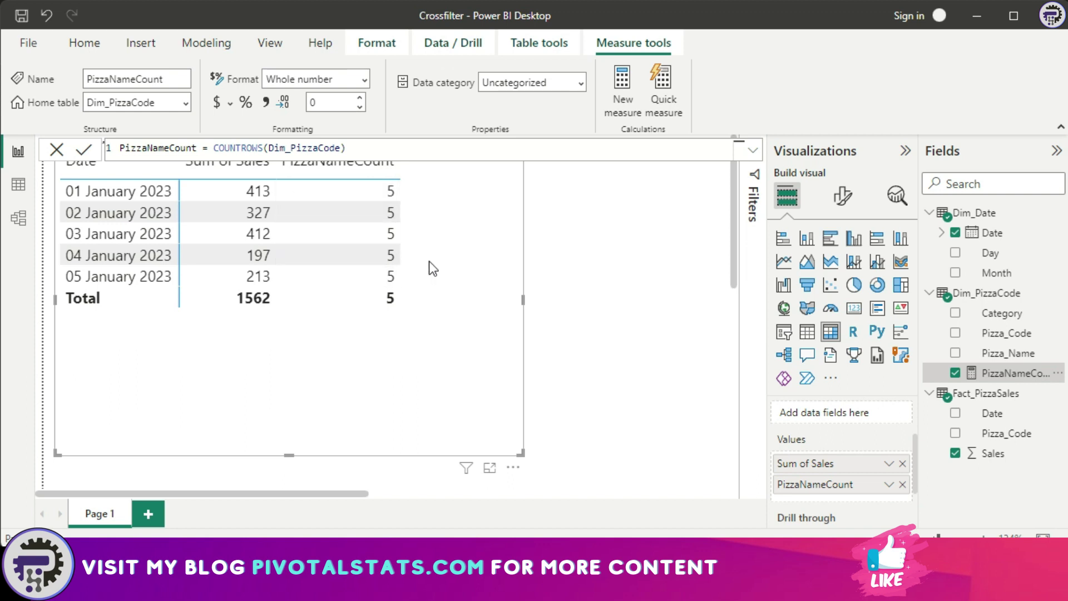
click(18, 185)
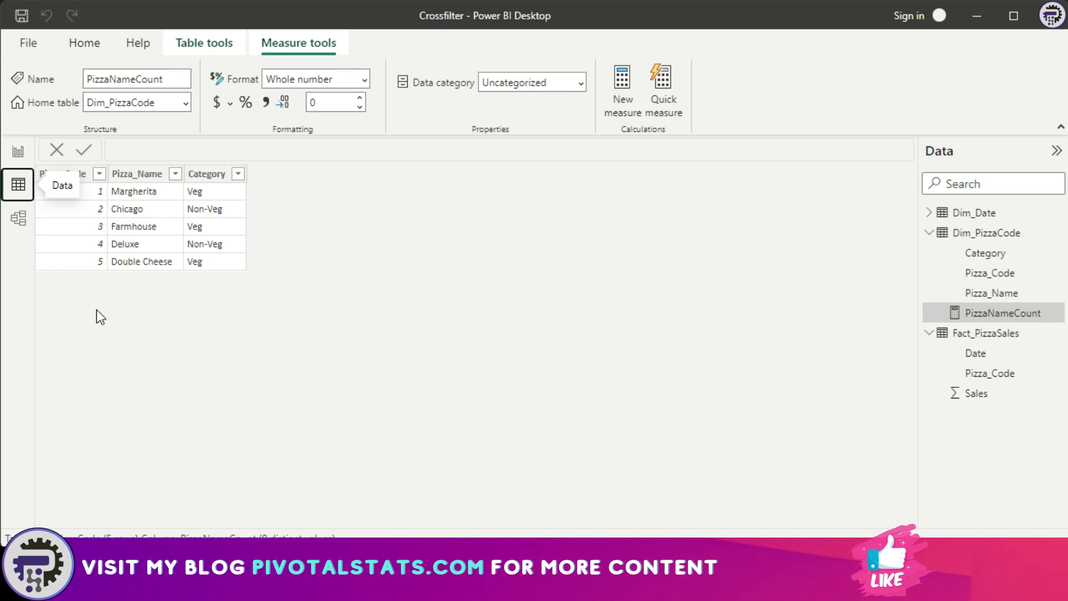
Step: Return to the Model view diagram and clear the measure selection
click(19, 217)
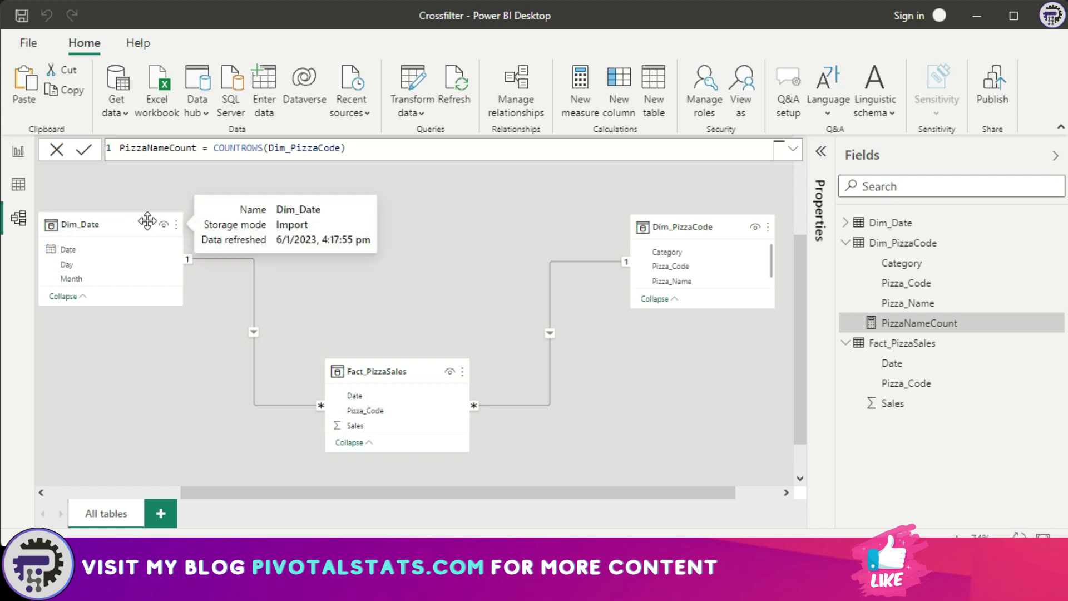
click(238, 331)
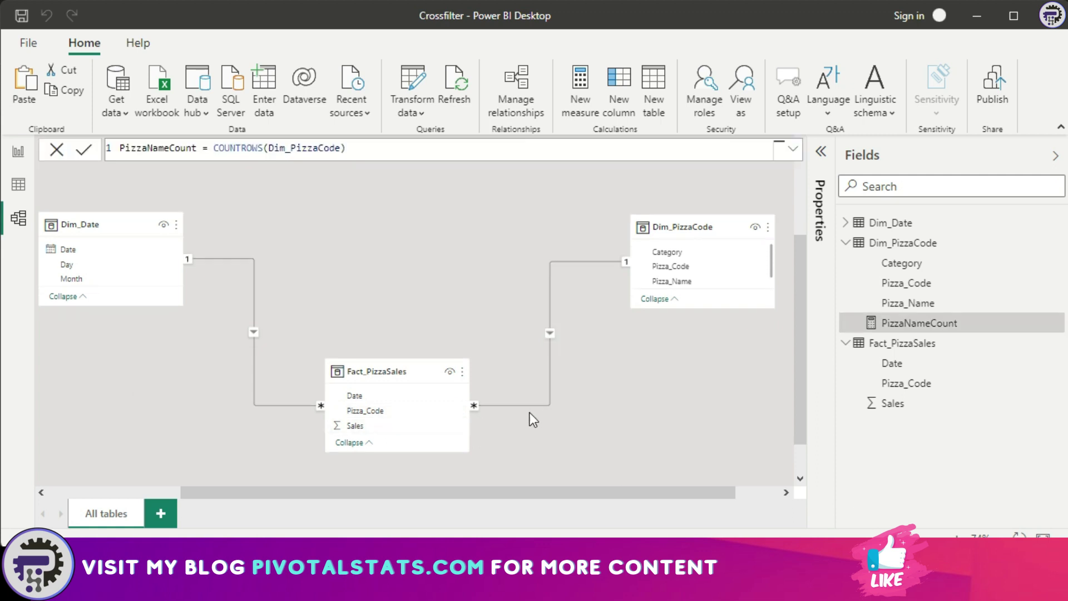
Step: Set the Fact_PizzaSales–Dim_PizzaCode cross filter direction to Both and check the per-date counts
double_click(549, 401)
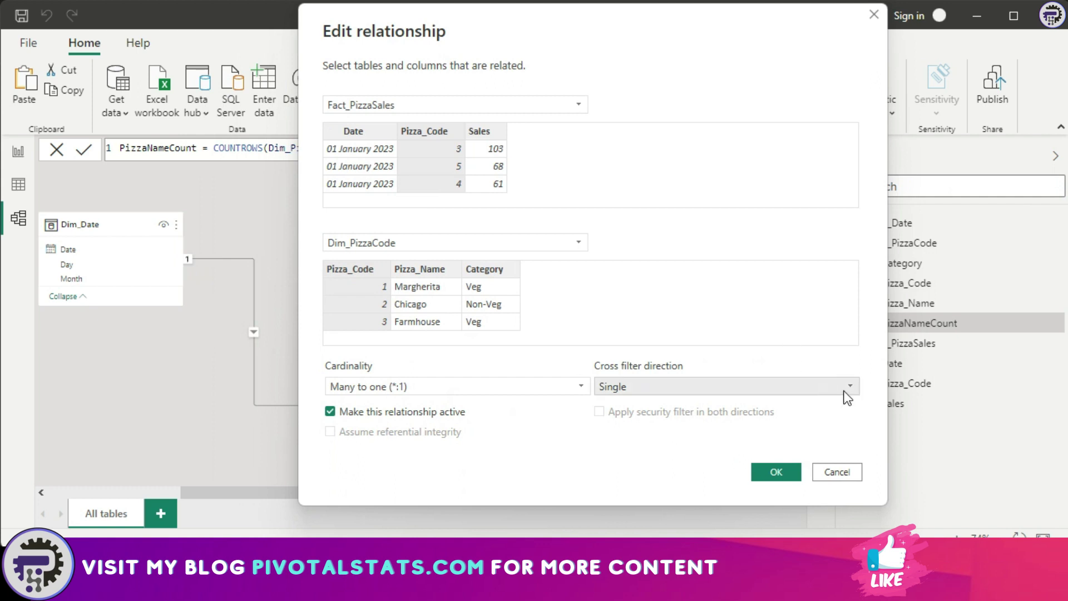
click(843, 387)
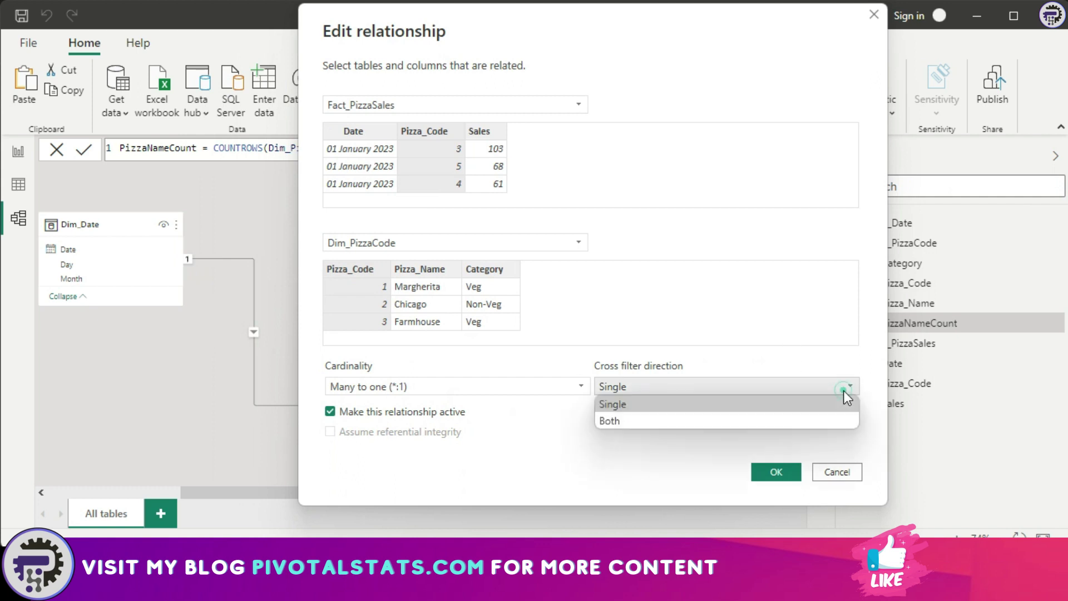
click(789, 424)
click(776, 472)
click(18, 158)
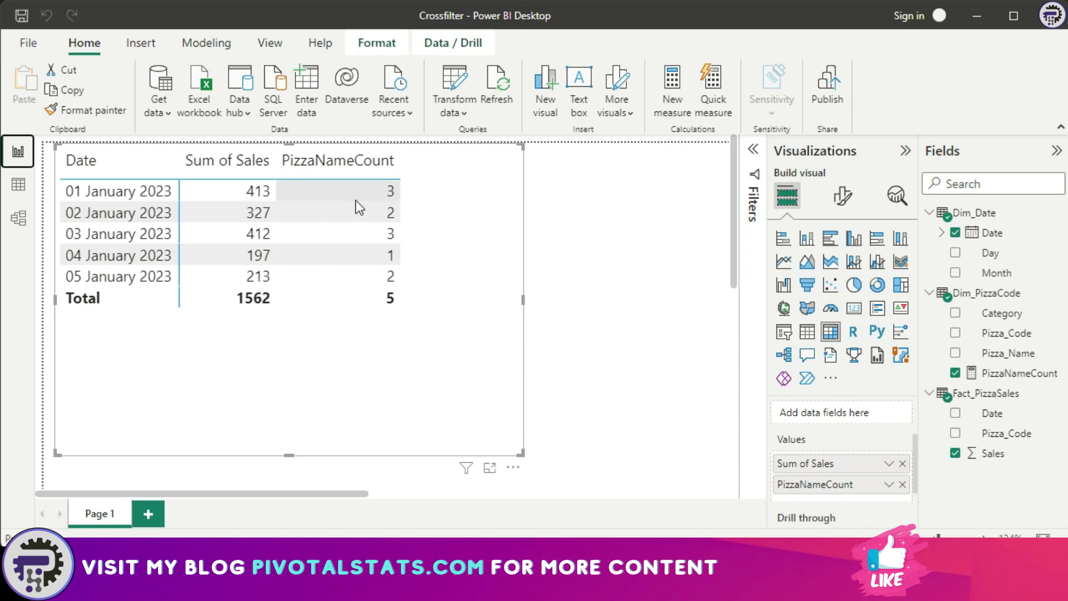
Step: Compare Dim_PizzaCode's Pizza_Name column against the 17 Fact_PizzaSales rows in Data view
click(17, 189)
click(982, 333)
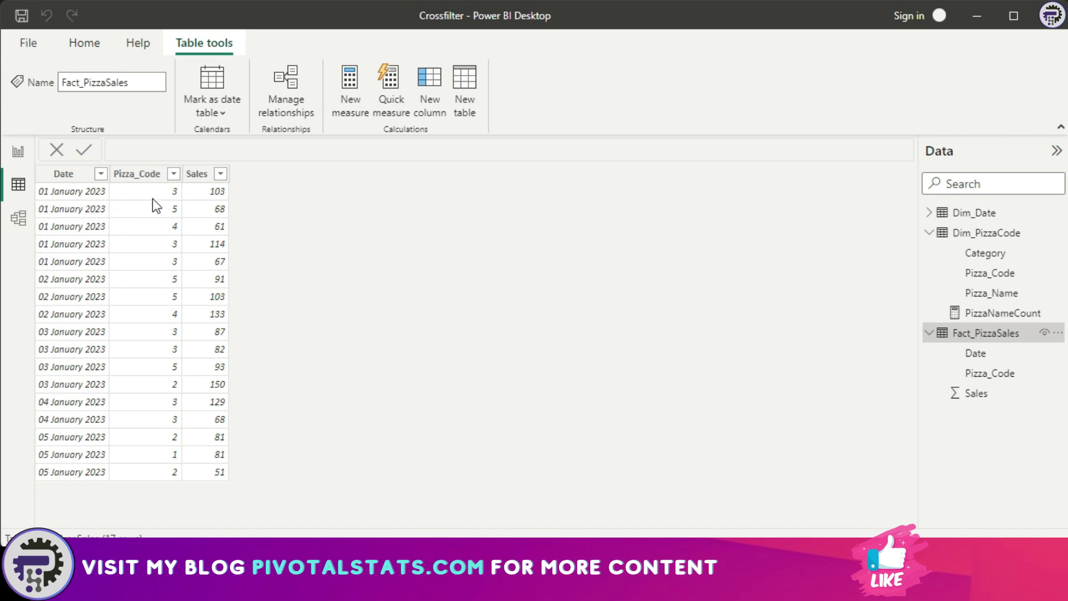
click(959, 292)
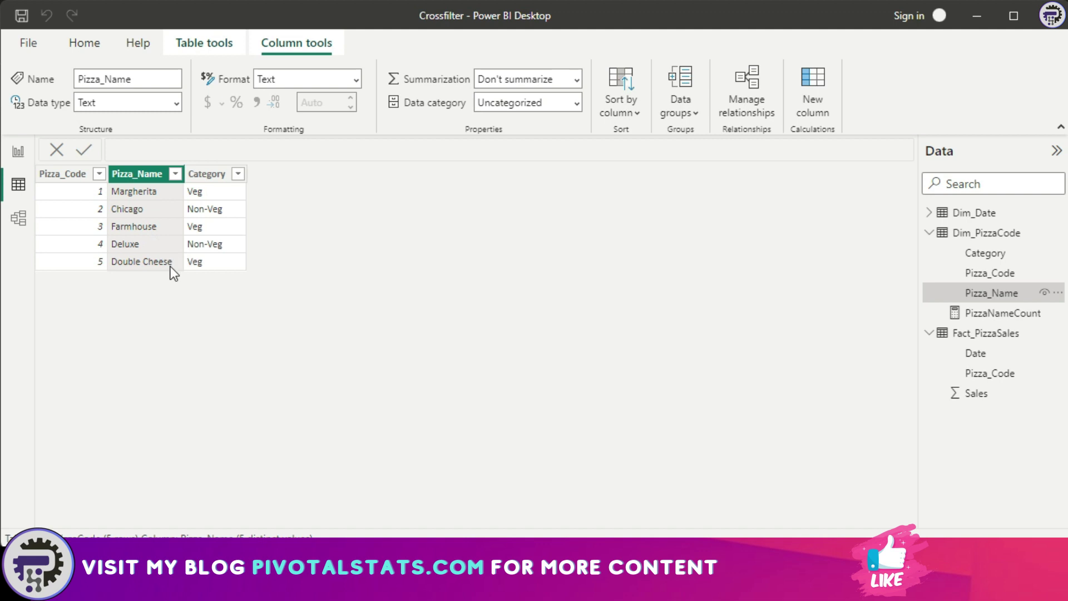
click(985, 333)
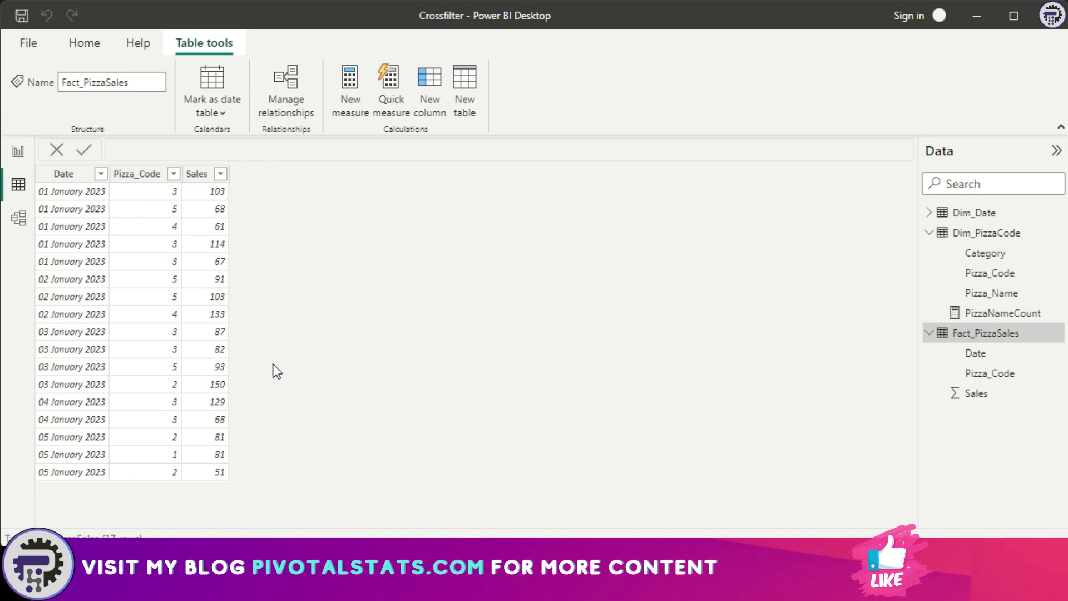
Step: Set the Fact_PizzaSales–Dim_PizzaCode relationship's cross filter direction back to Single
click(18, 218)
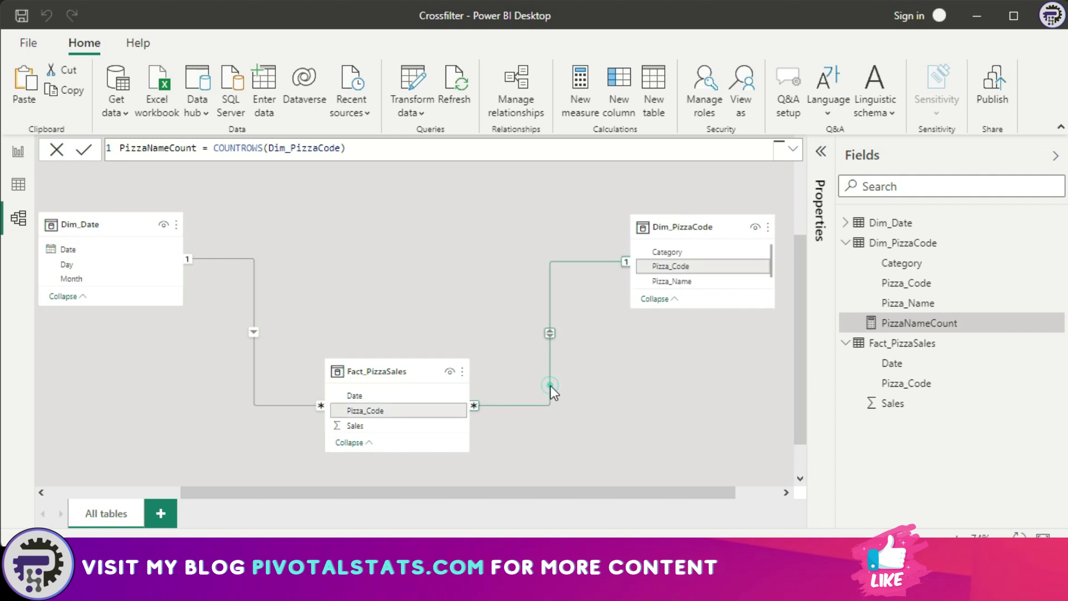
double_click(550, 386)
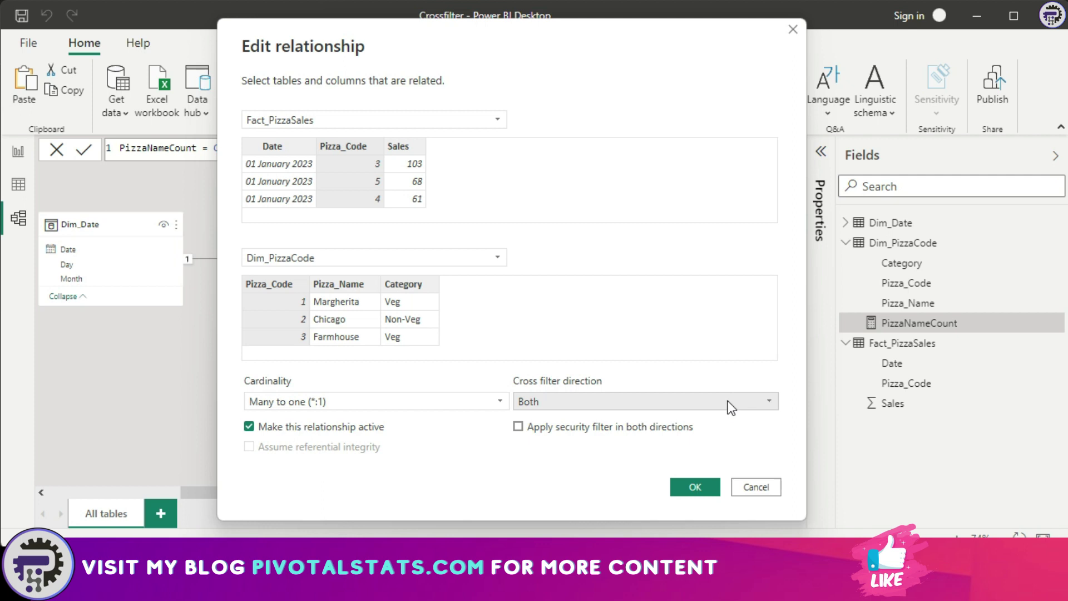
click(728, 400)
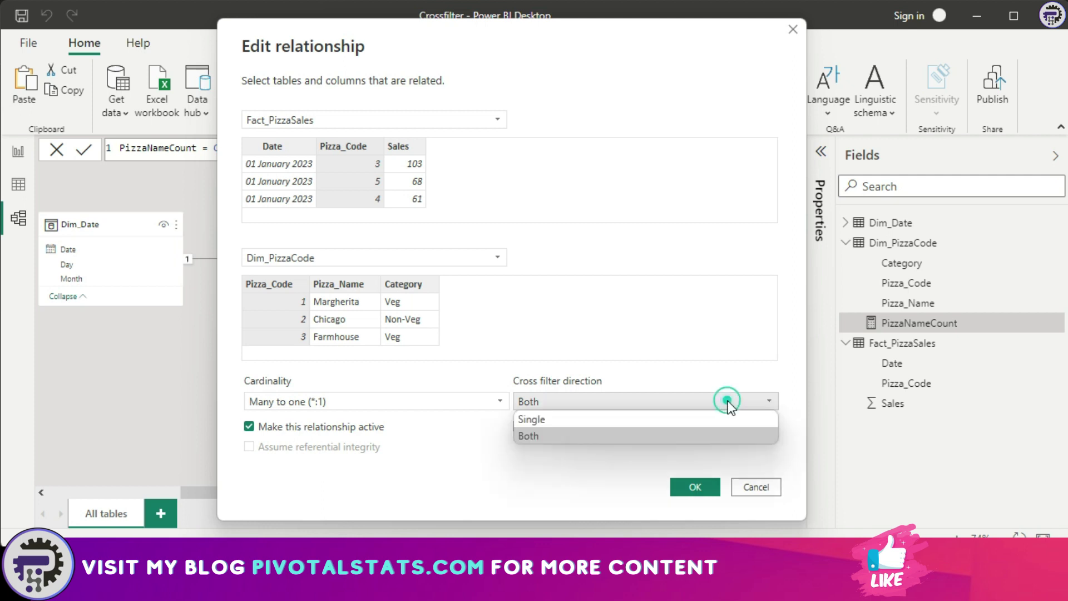
click(689, 417)
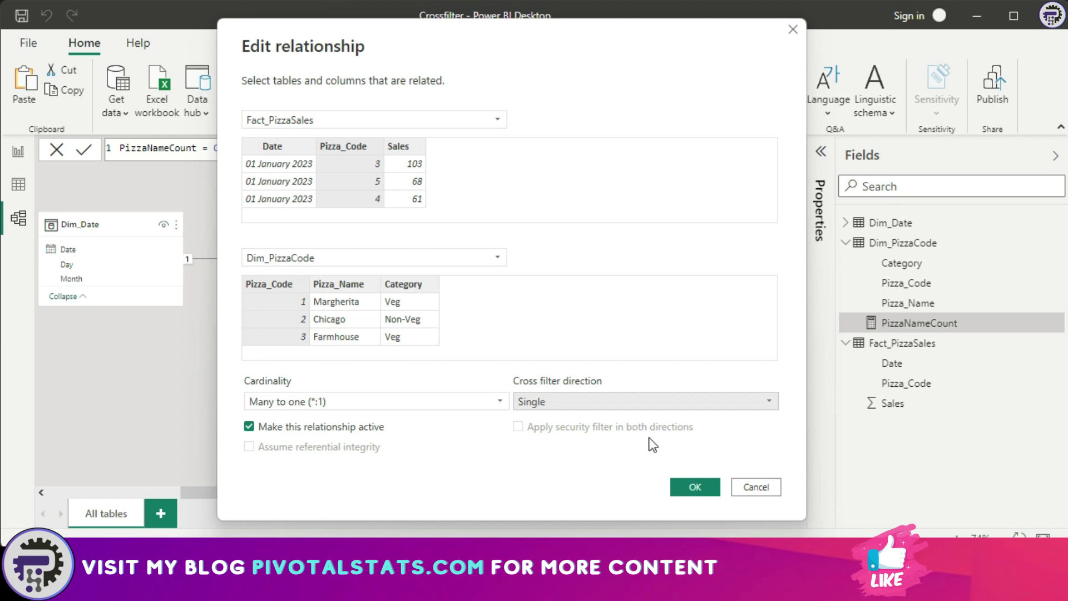
click(693, 489)
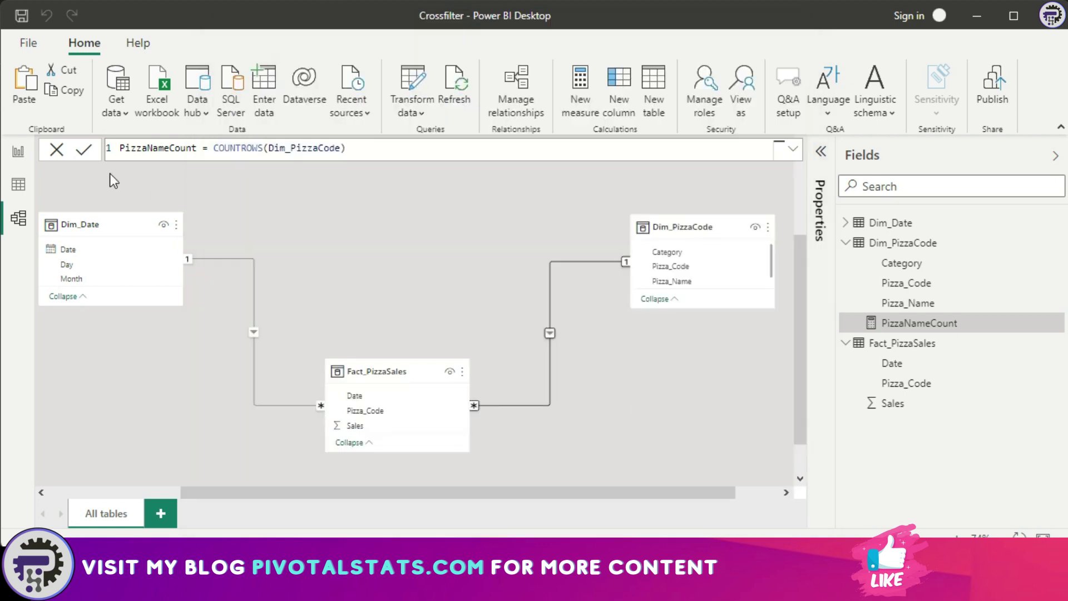
Step: Select the PizzaNameCount measure and wrap its COUNTROWS formula in CALCULATE
click(18, 152)
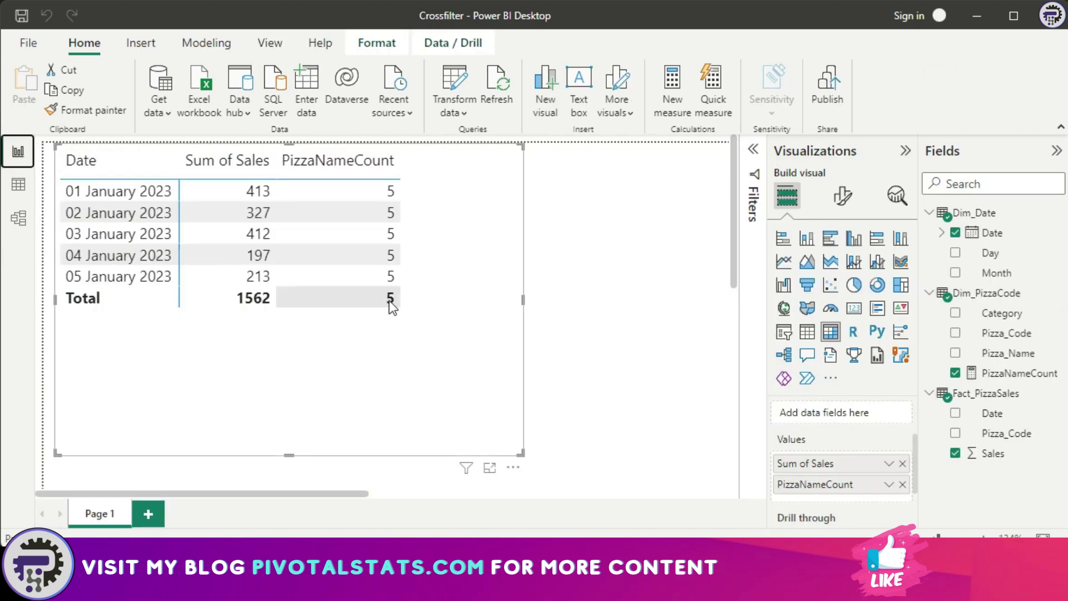
click(1039, 374)
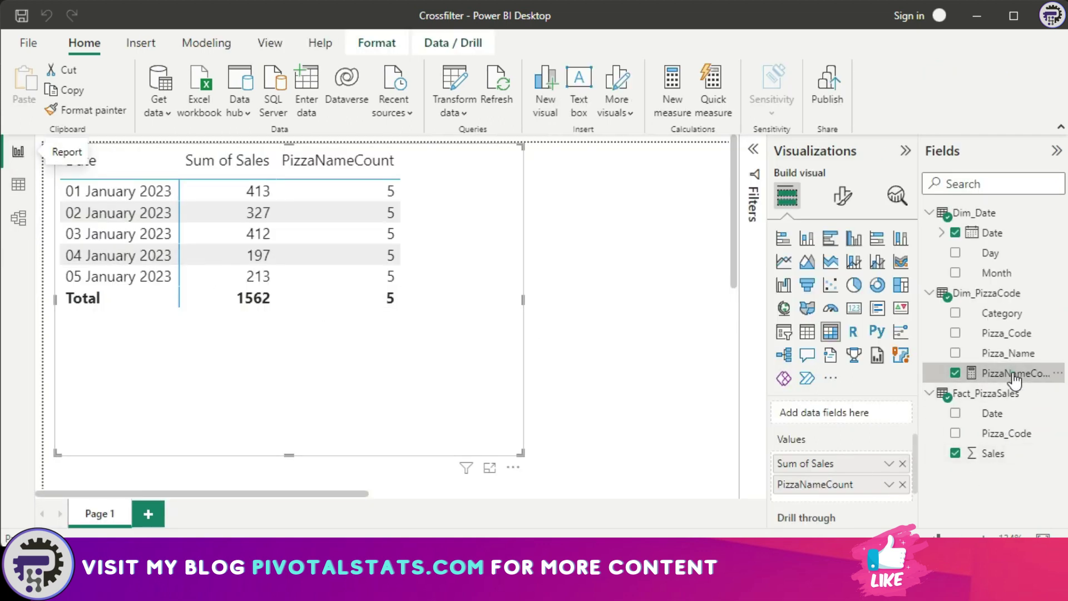
text(CALCULATE(COUNTROWS(Dim_PizzaCode)
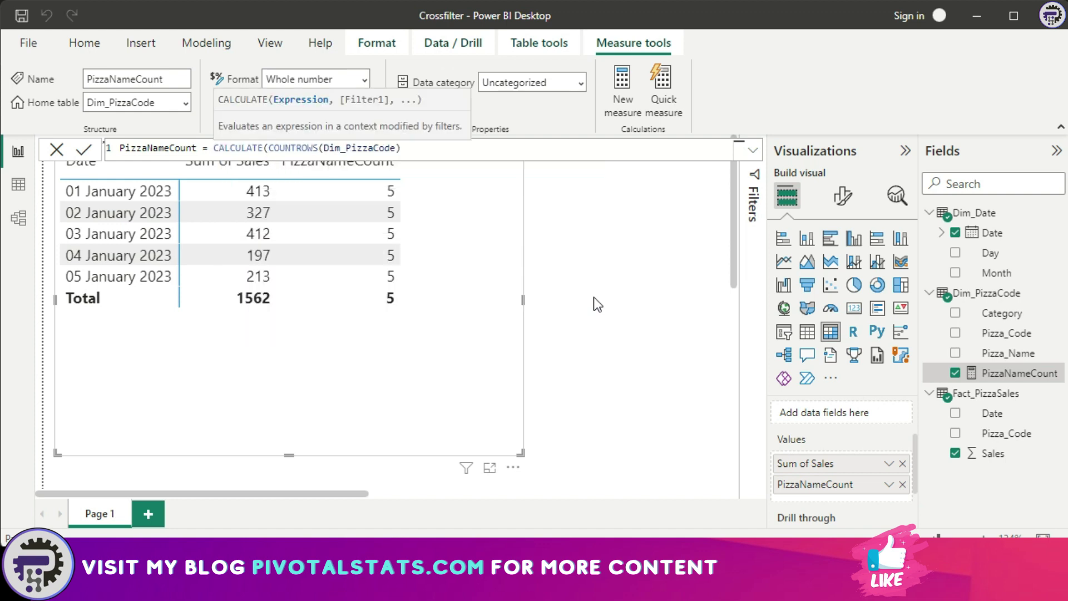
key(End)
Step: Add CROSSFILTER(Dim_PizzaCode[Pizza_Code], Fact_PizzaSales[Pizza_Code], Both) as the CALCULATE filter
text(,cross)
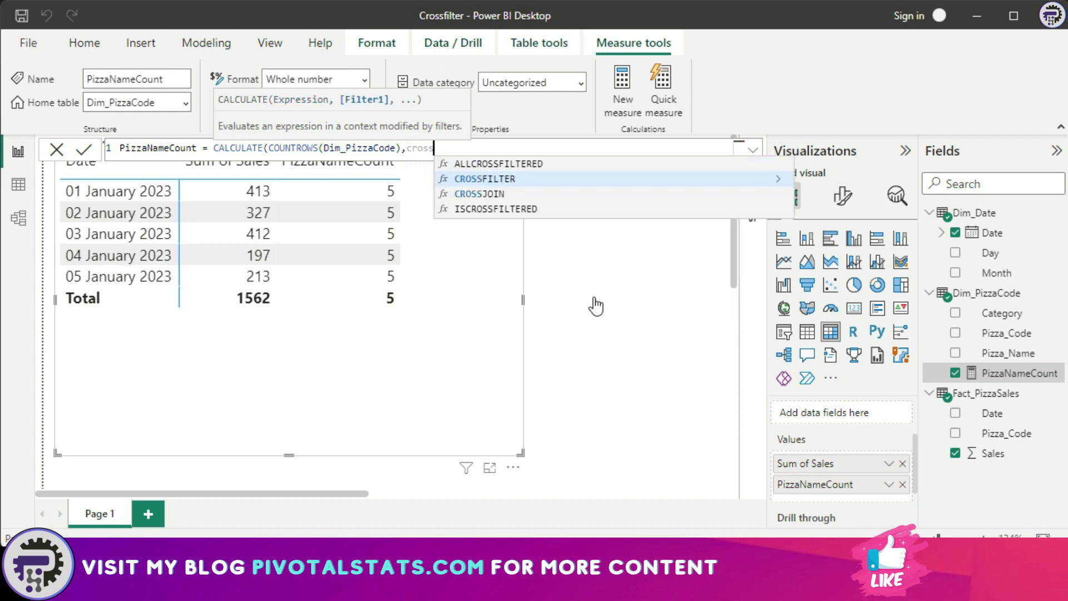
key(Tab)
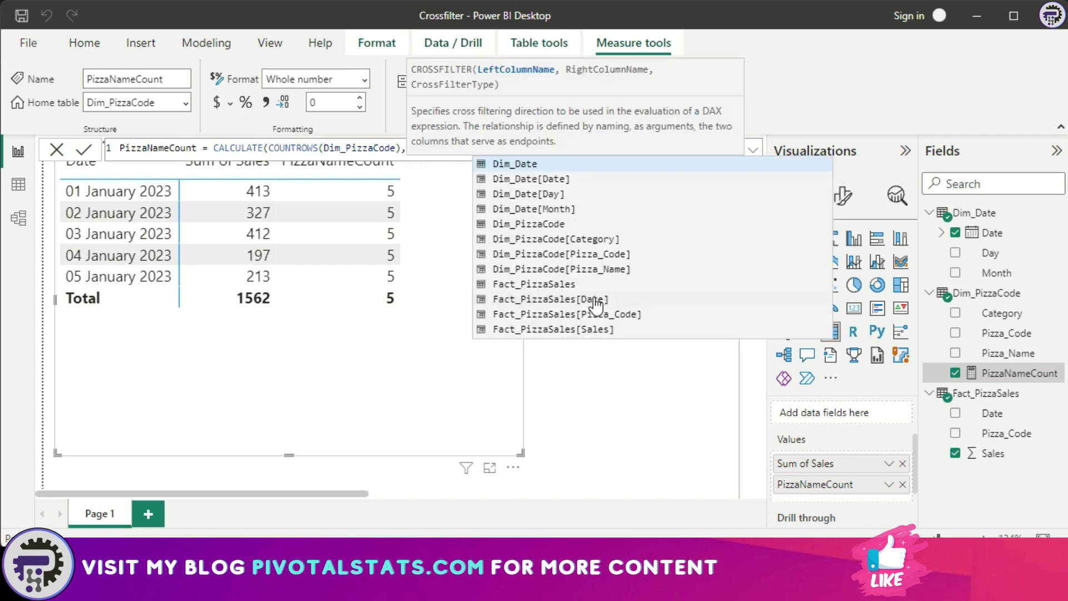
key(Down)
key(Down)
key(Down)
key(Down)
key(Down)
key(Down)
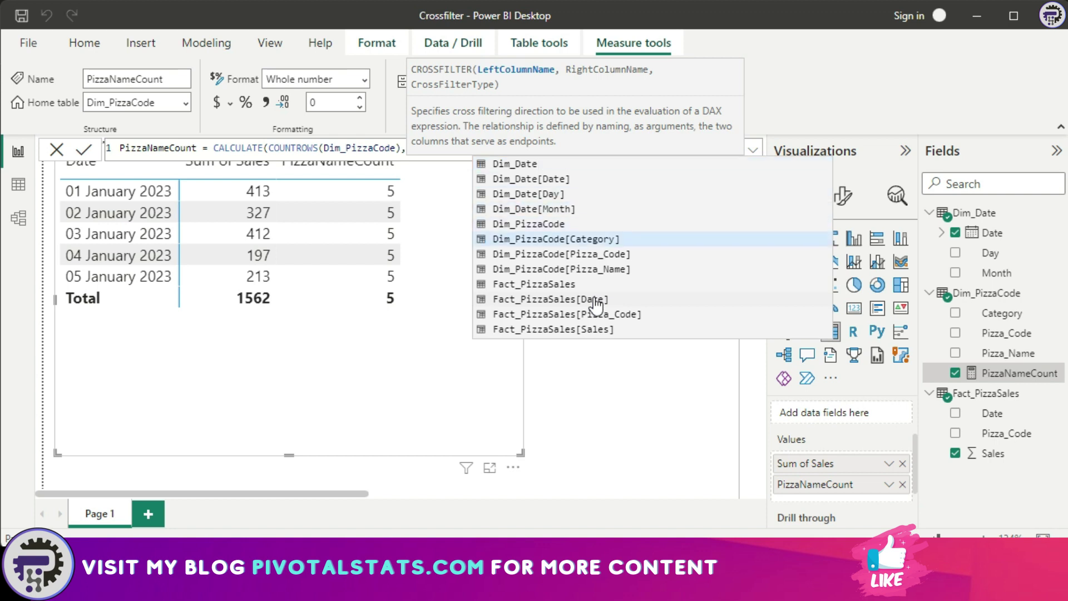
key(Tab)
text(,)
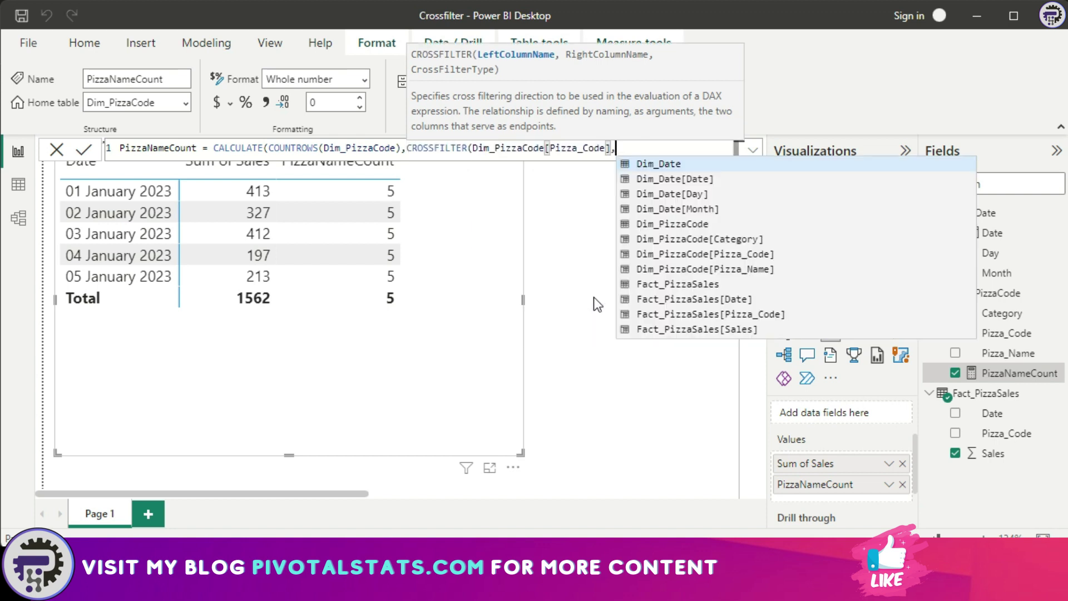
key(Down)
key(Down)
key(Down)
key(Down)
key(Down)
key(Down)
key(Down)
key(Down)
key(Down)
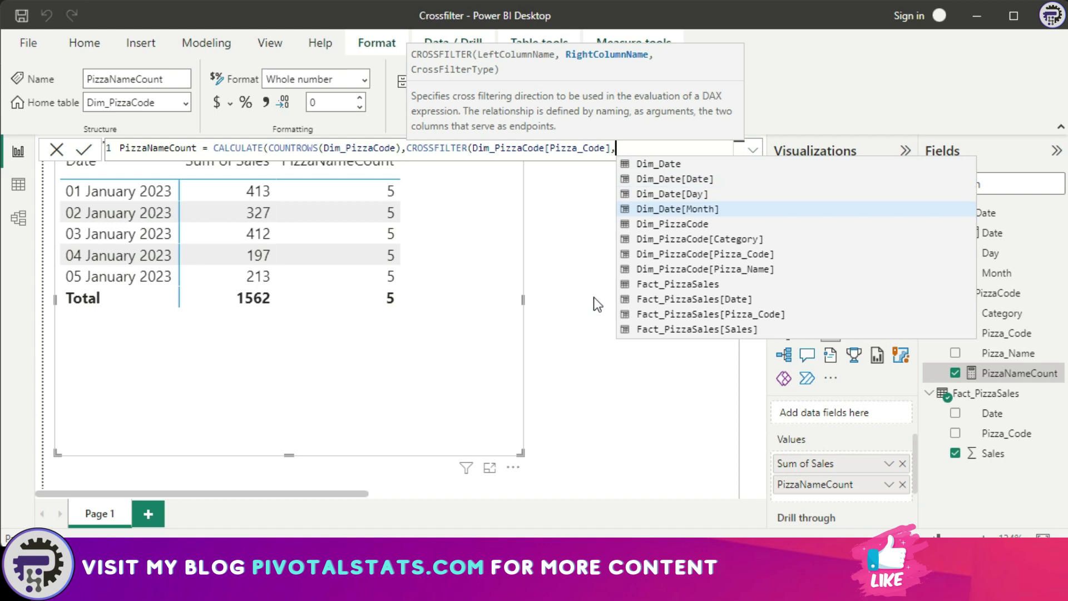
key(Down)
key(Tab)
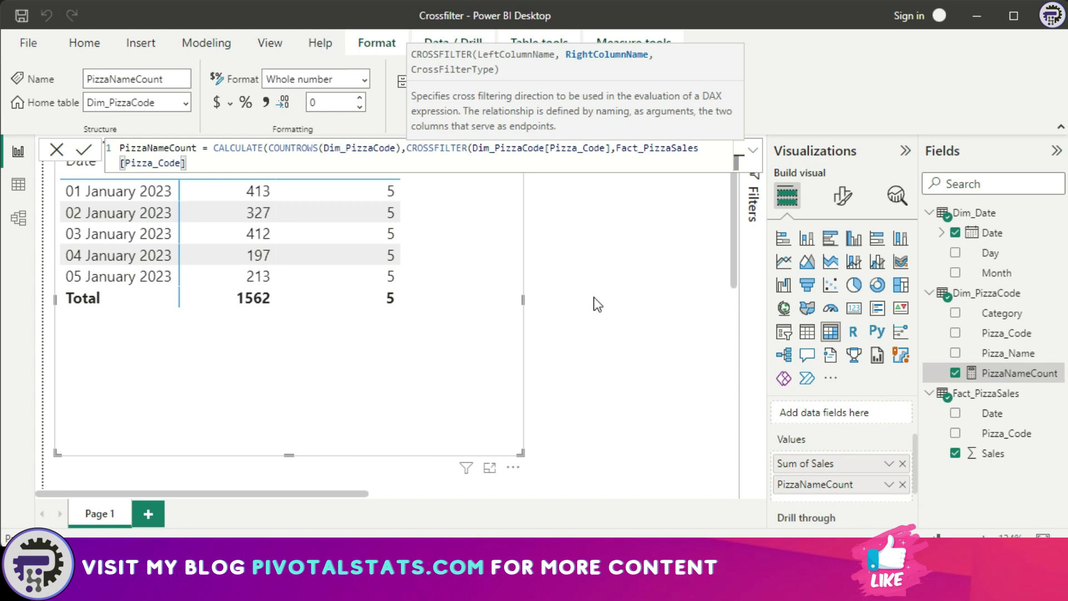
text(,)
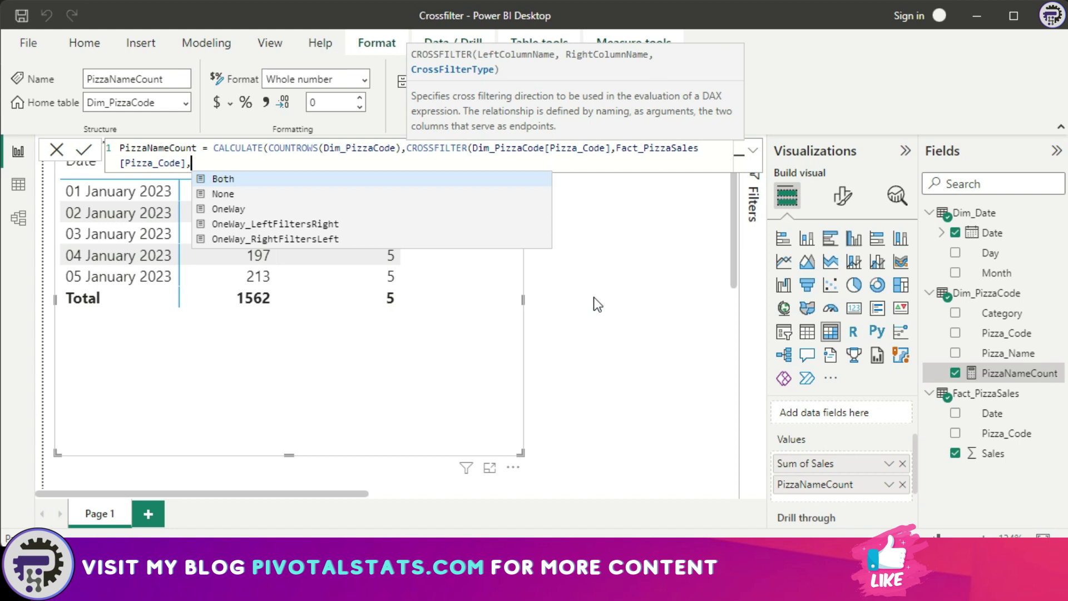
text(both)
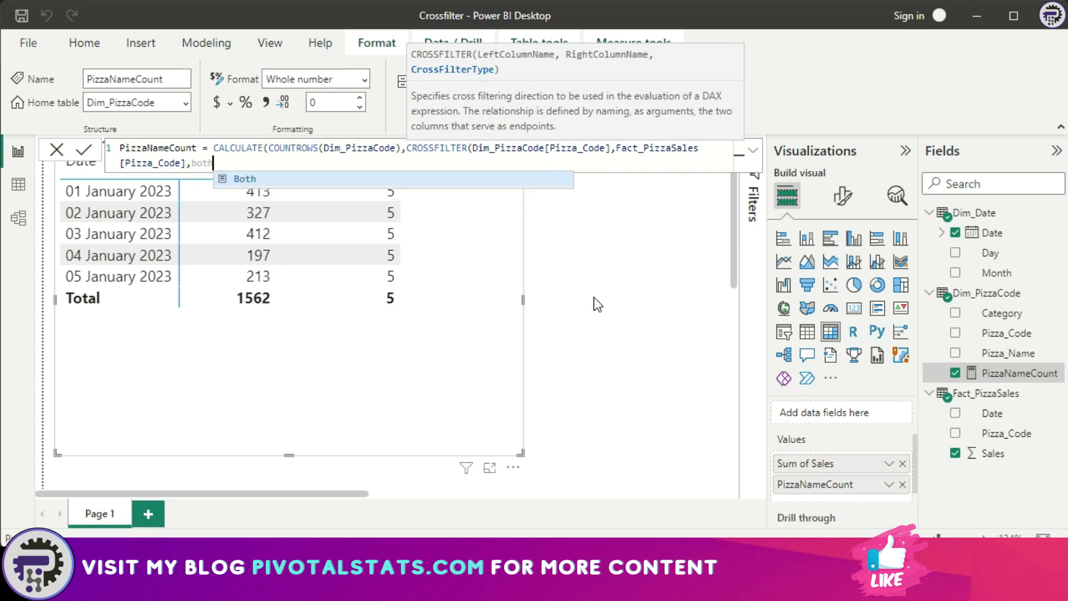
text())
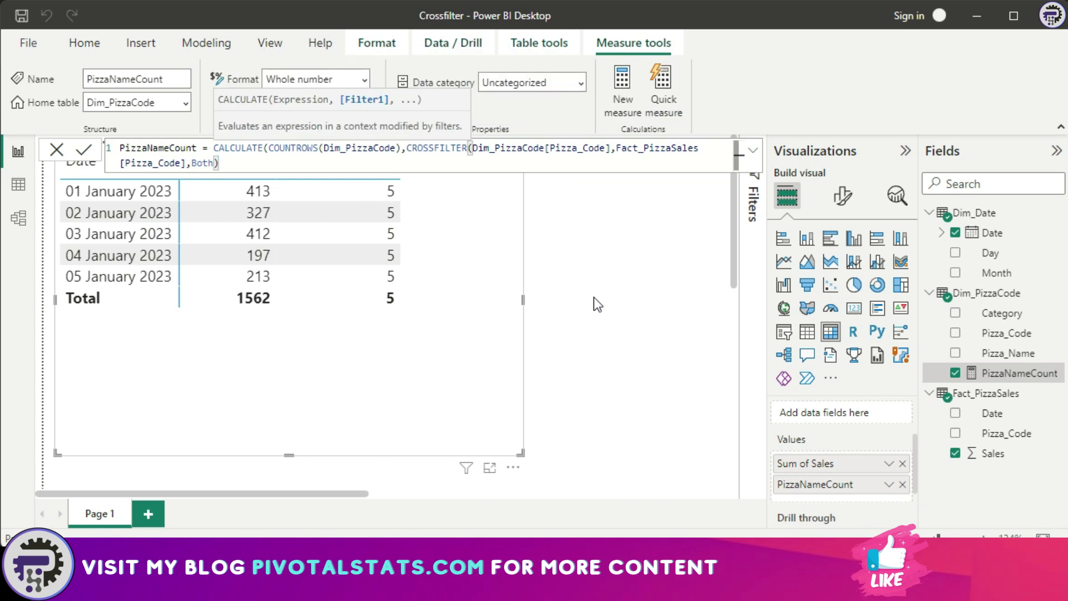
text())
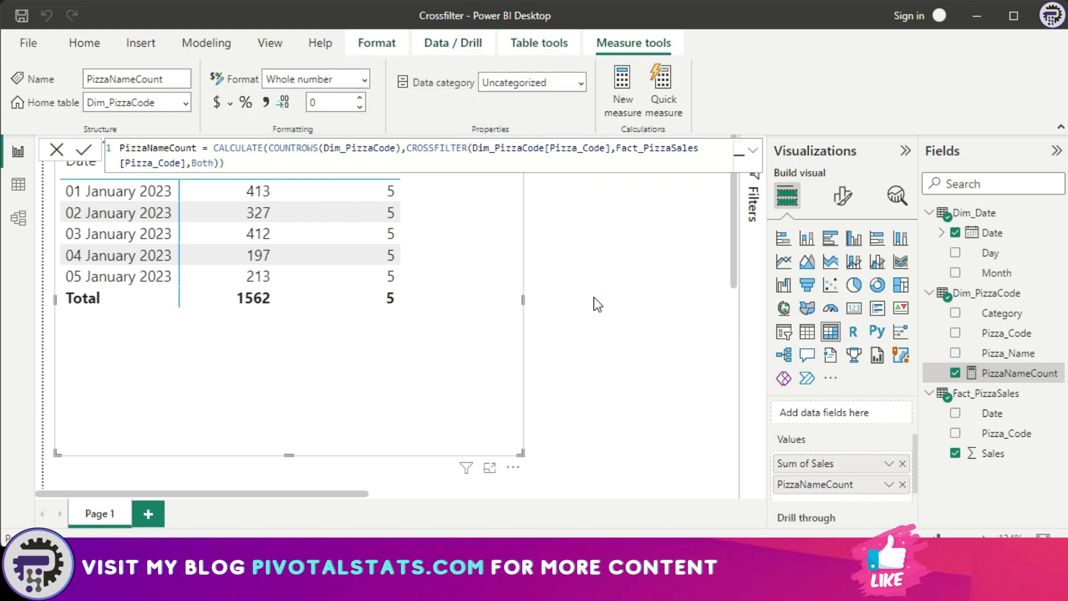
Step: Commit the CALCULATE/CROSSFILTER PizzaNameCount formula, giving counts 3, 2, 3, 1, 2 per date
click(592, 297)
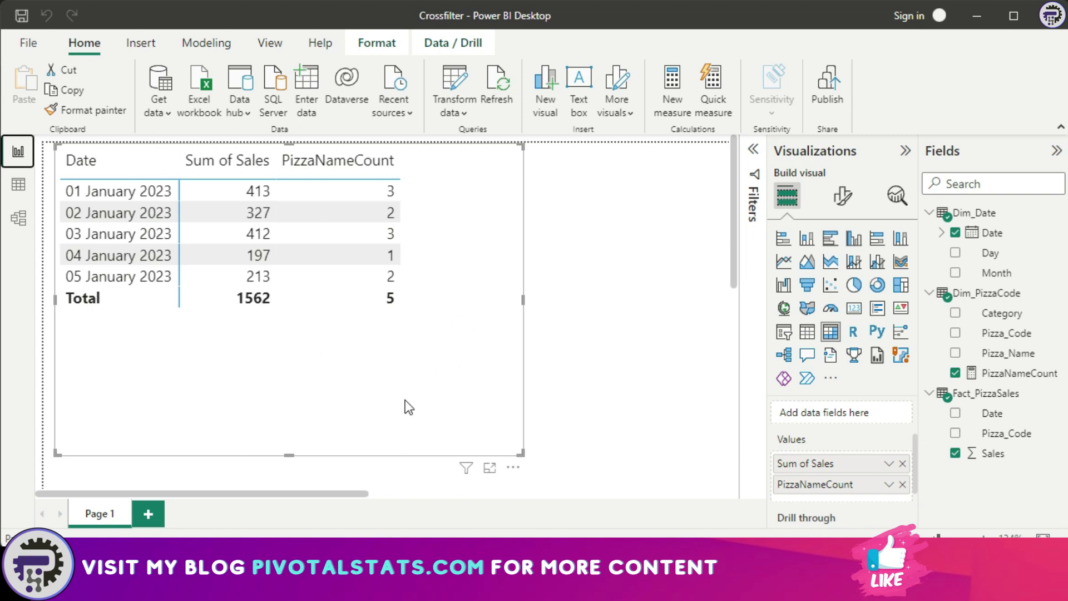
click(19, 217)
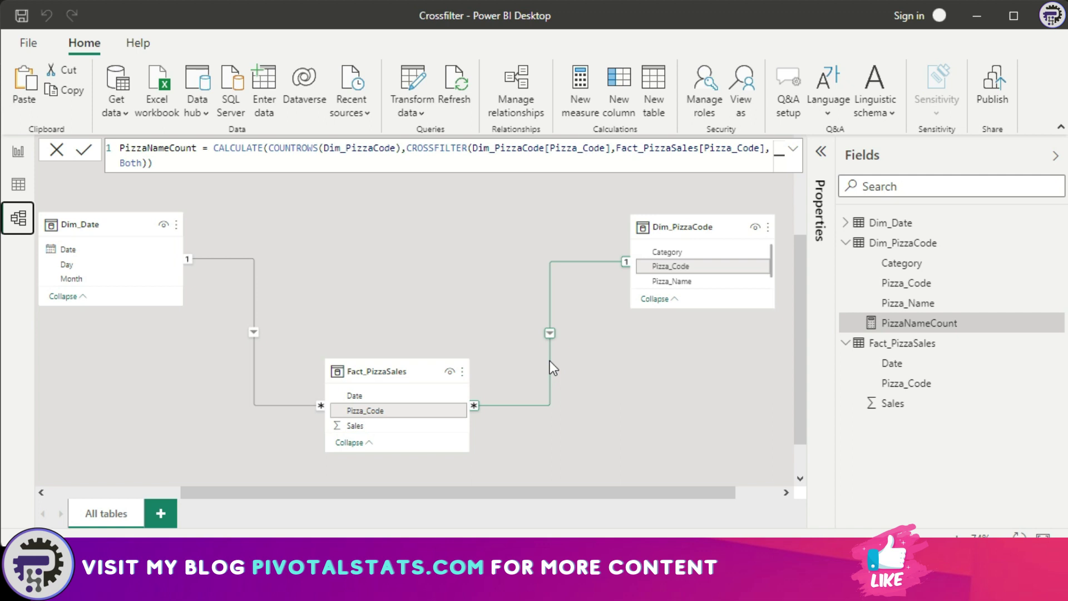
Step: Switch back to Report view to see the matrix's corrected PizzaNameCount per date: 3, 2, 3, 1, 2
click(18, 150)
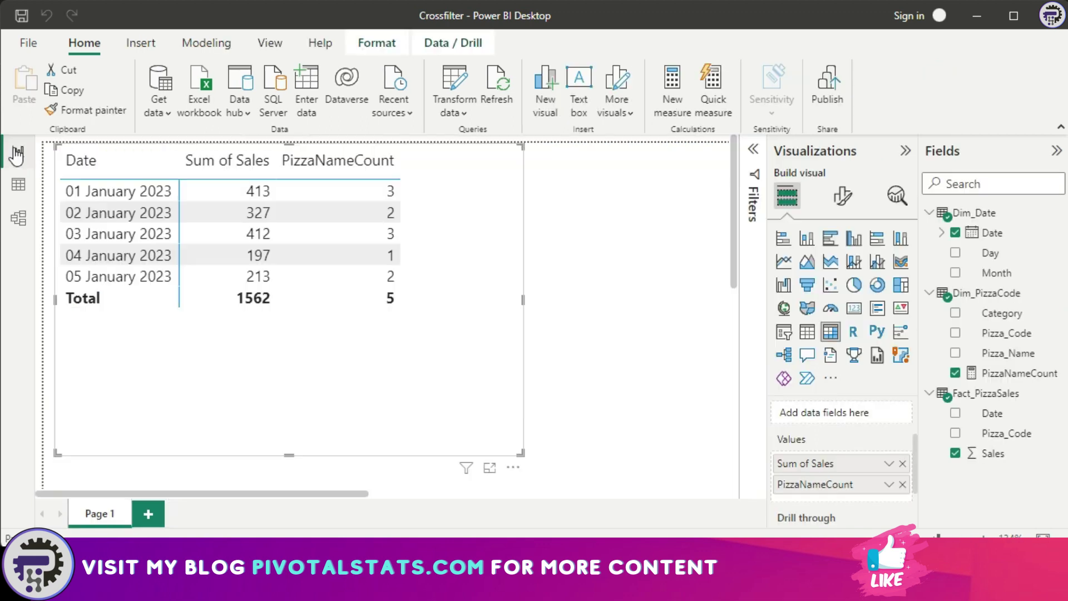